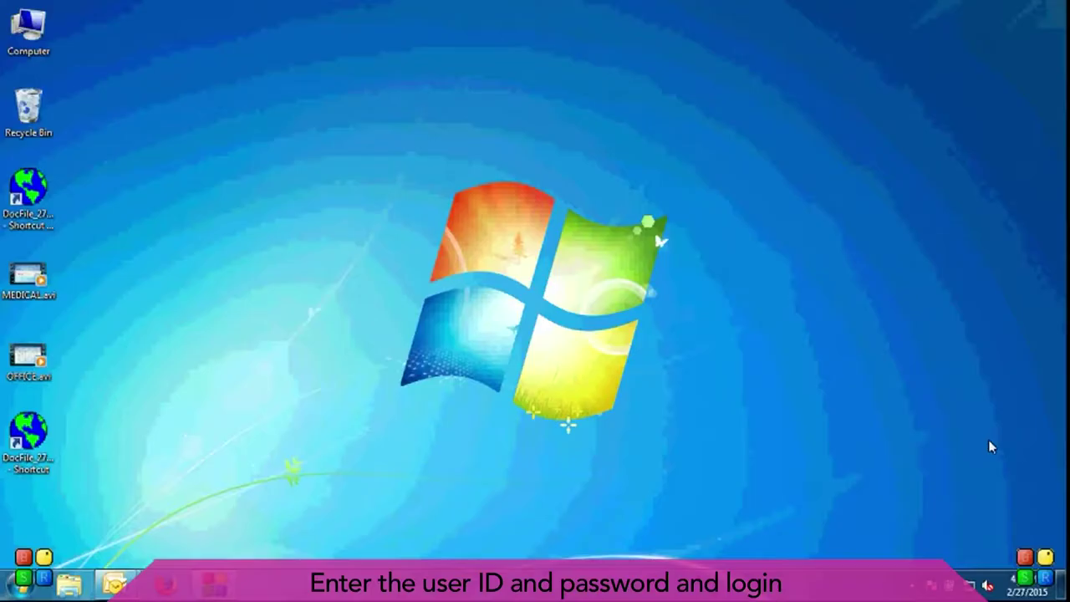
Step: Launch DocFile Office and sign in with the administrator user name and password
double_click(29, 191)
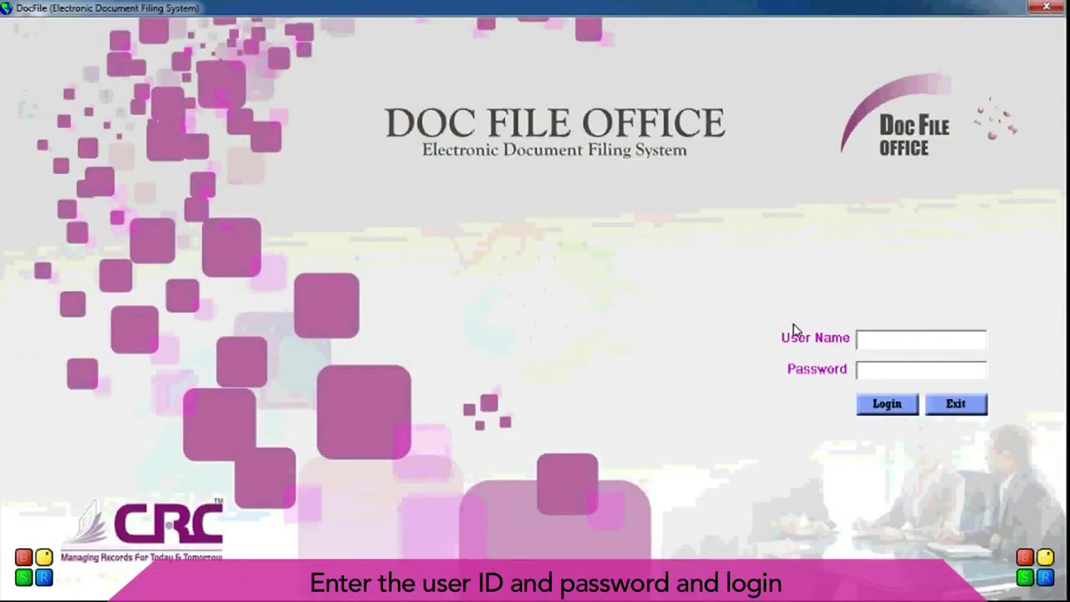
type("admin")
key("Tab")
type("**")
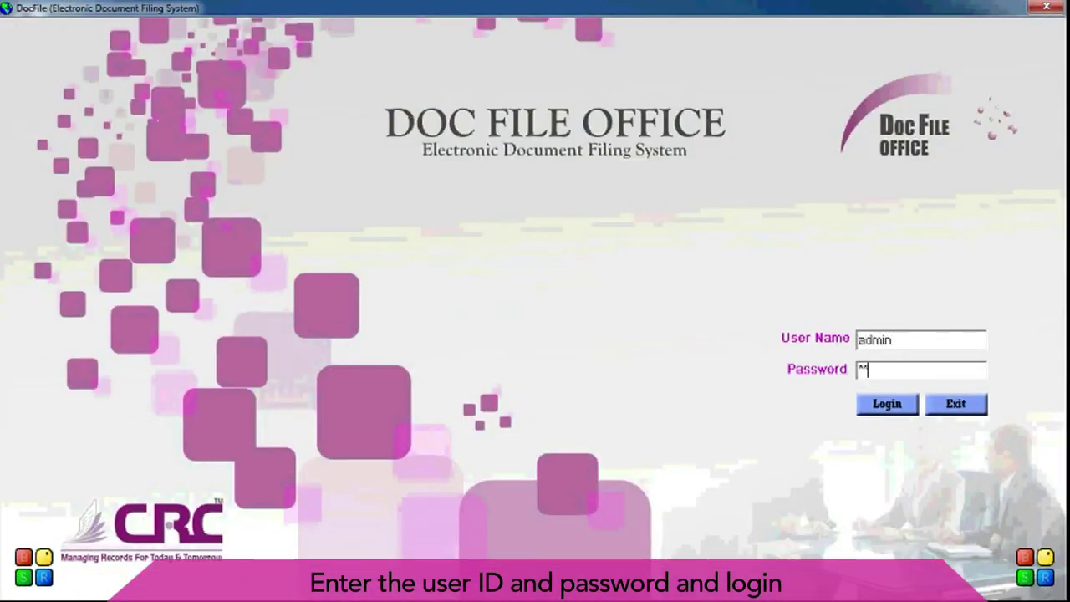
type("******")
key("Return")
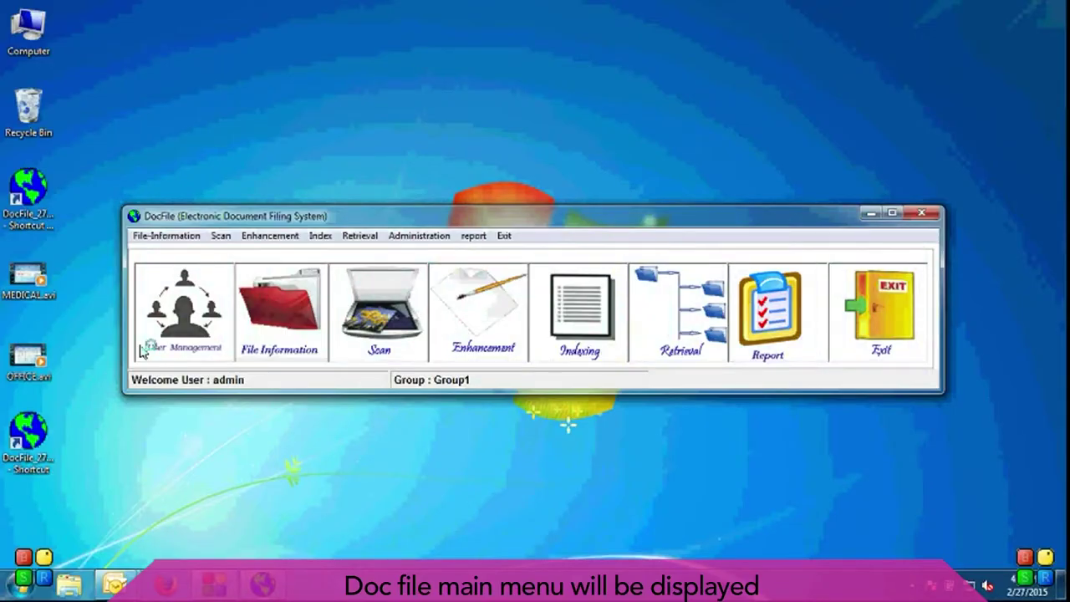
Step: Review Group1's users and the administrator's details in User Management, then close it
left_click(186, 305)
double_click(370, 191)
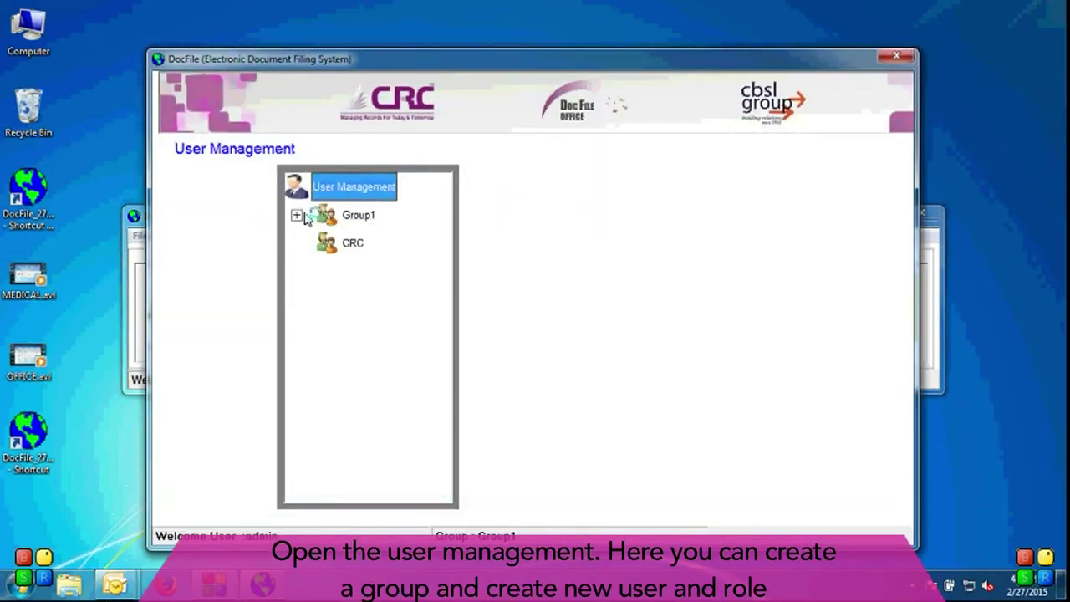
left_click(296, 215)
left_click(385, 243)
left_click(896, 56)
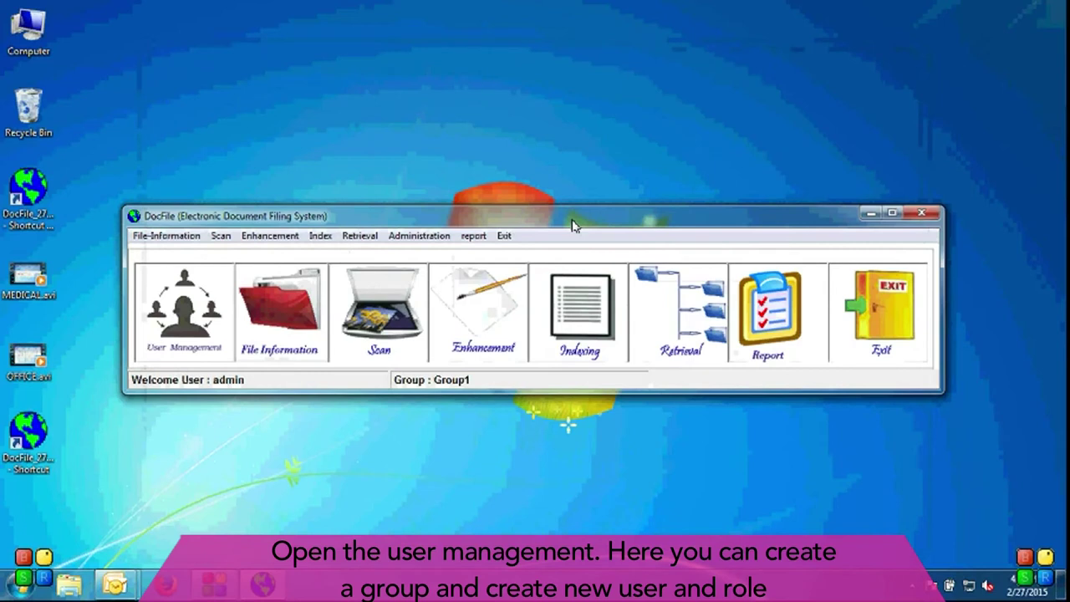
Step: Add and save a file record named 'hrfiles' with image path D:, then exit File Information
left_click(306, 315)
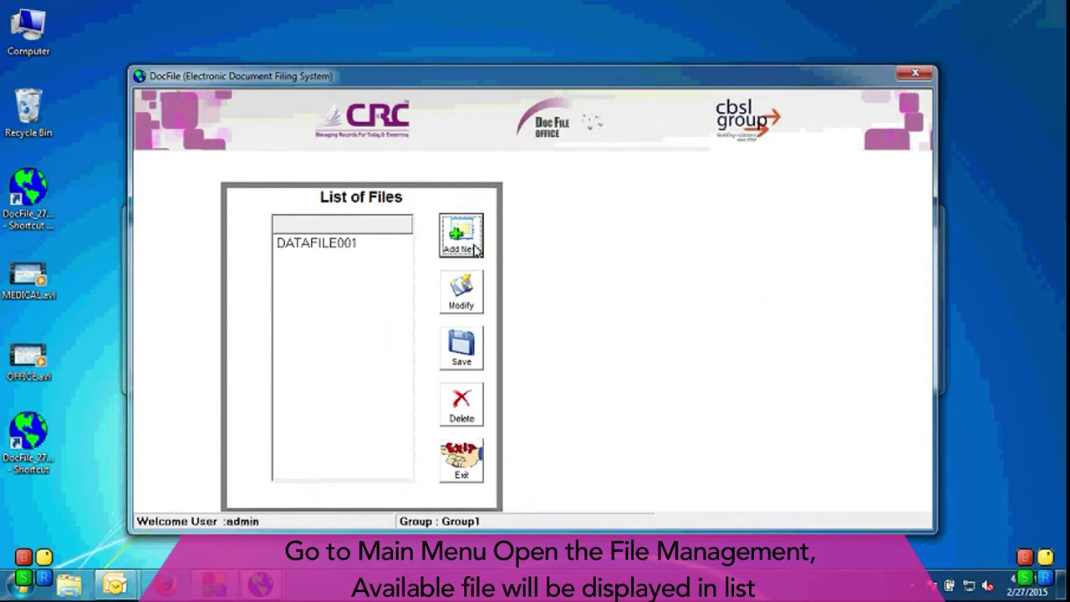
left_click(473, 245)
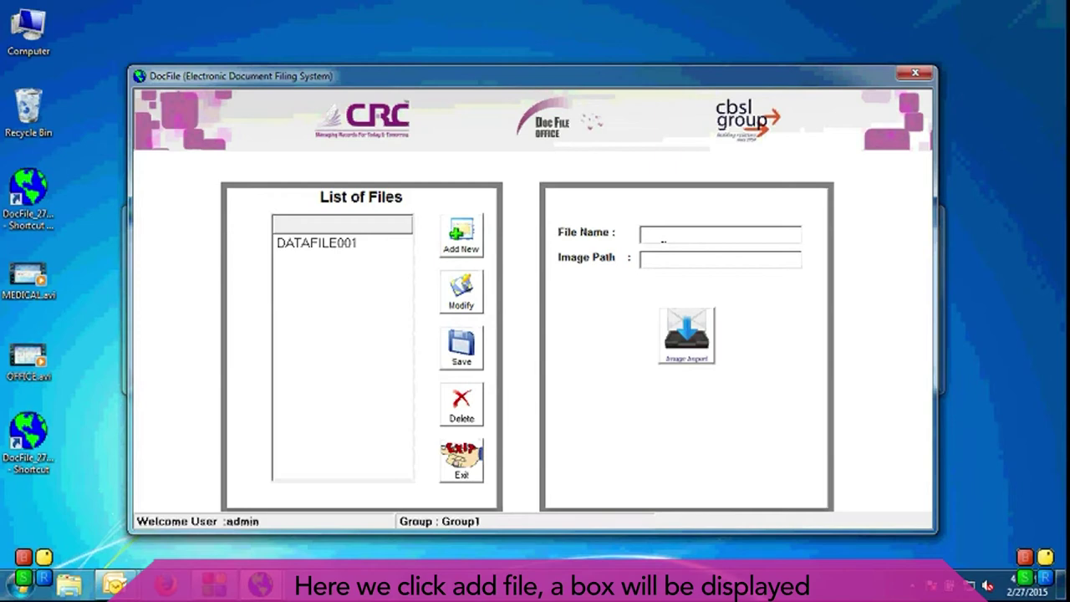
left_click(664, 240)
type("hrf")
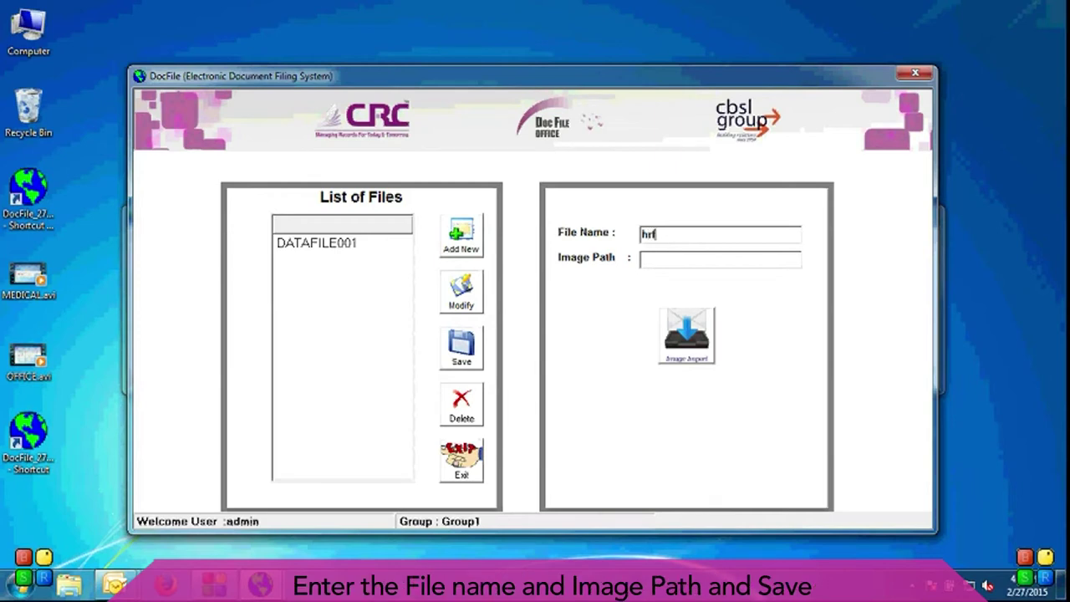
type("iles")
key("Tab")
type("D:")
left_click(462, 347)
left_click(544, 350)
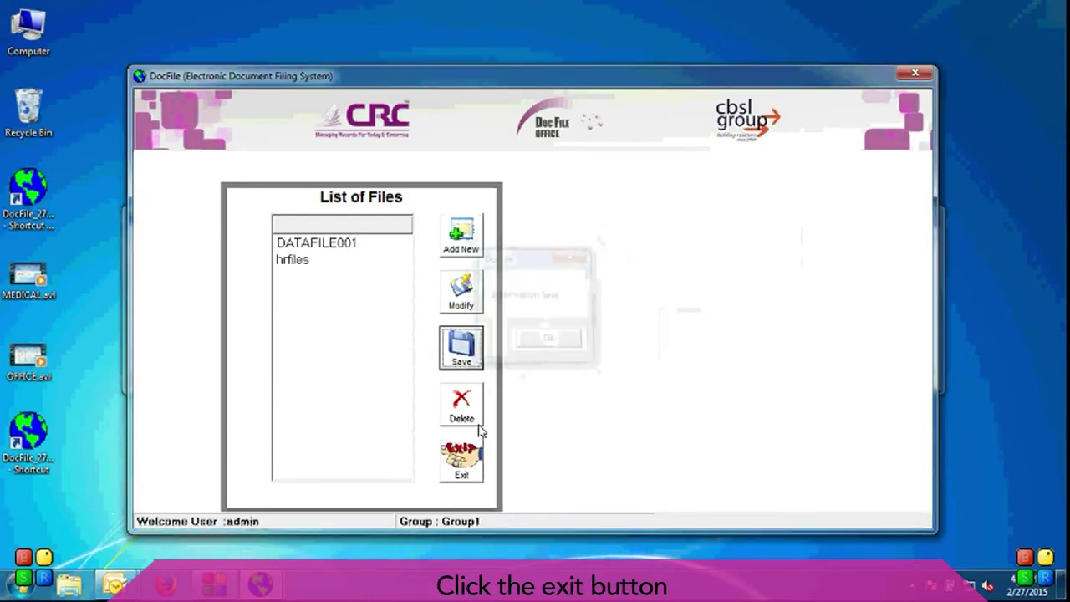
left_click(462, 458)
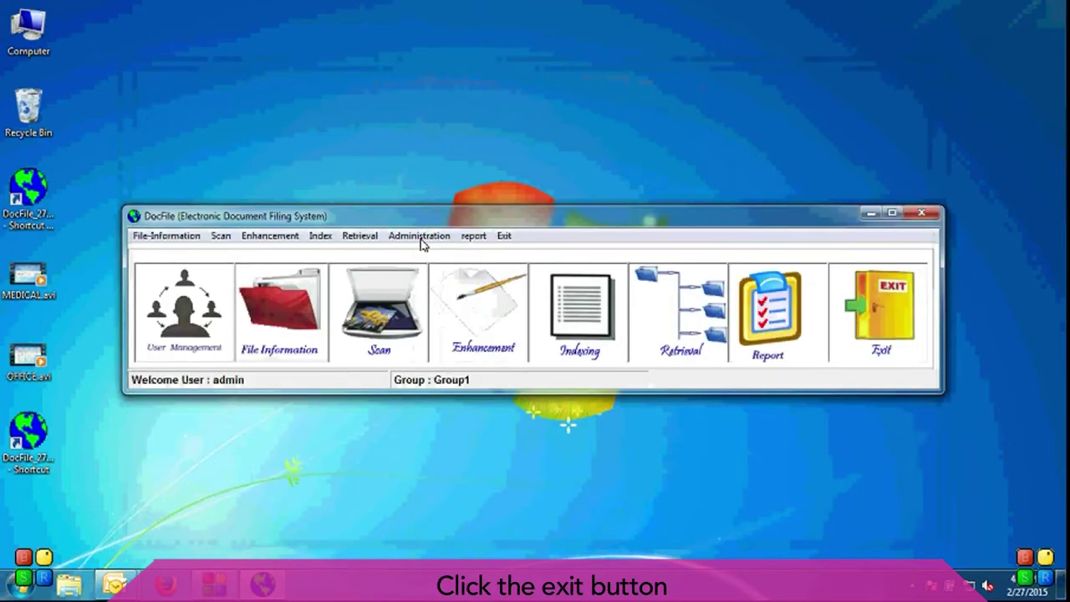
Step: Select hrfiles as the target file in the Scan module
left_click(400, 306)
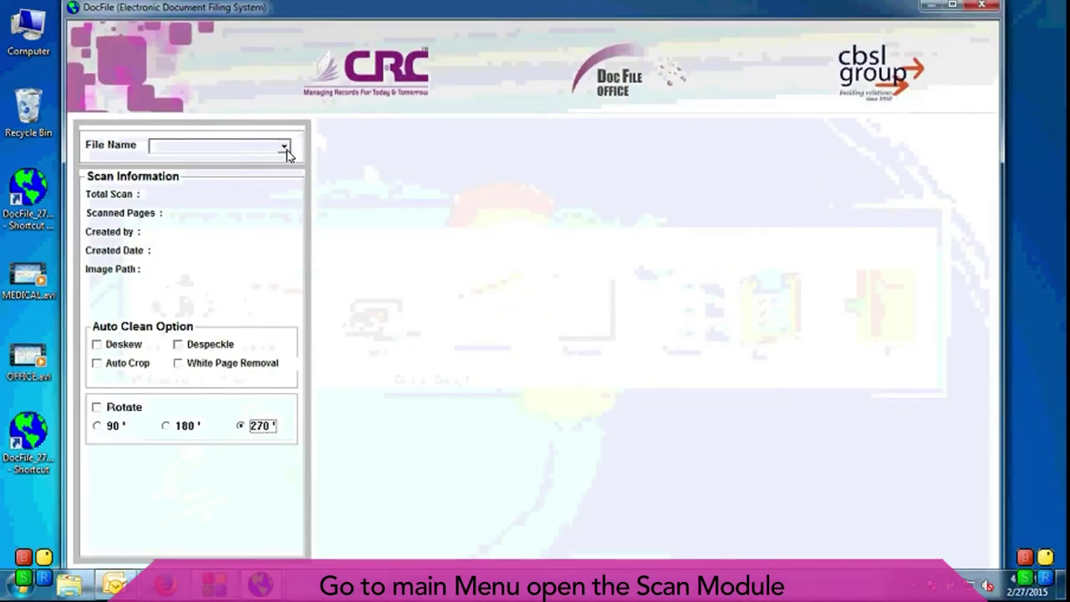
left_click(285, 149)
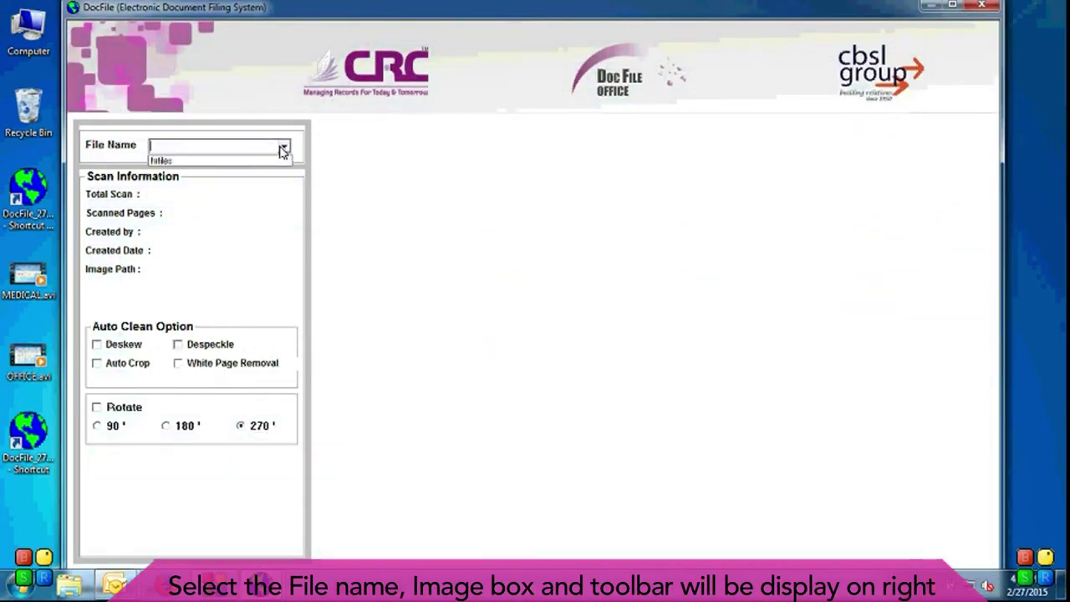
left_click(263, 167)
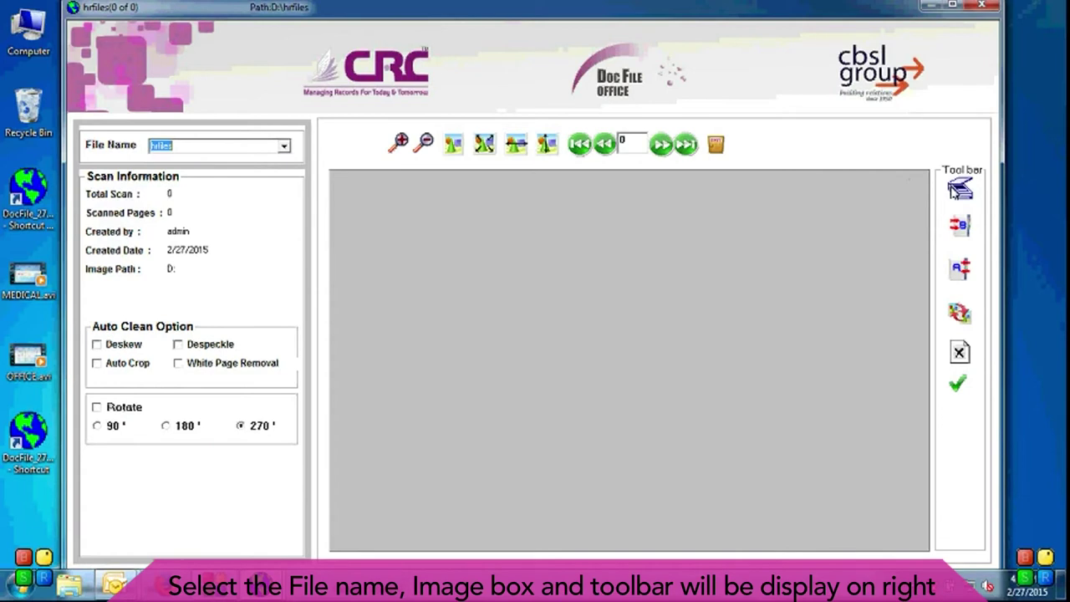
Step: Scan the three employee pages through PaperStream and commit them to hrfiles
left_click(957, 189)
left_click(545, 352)
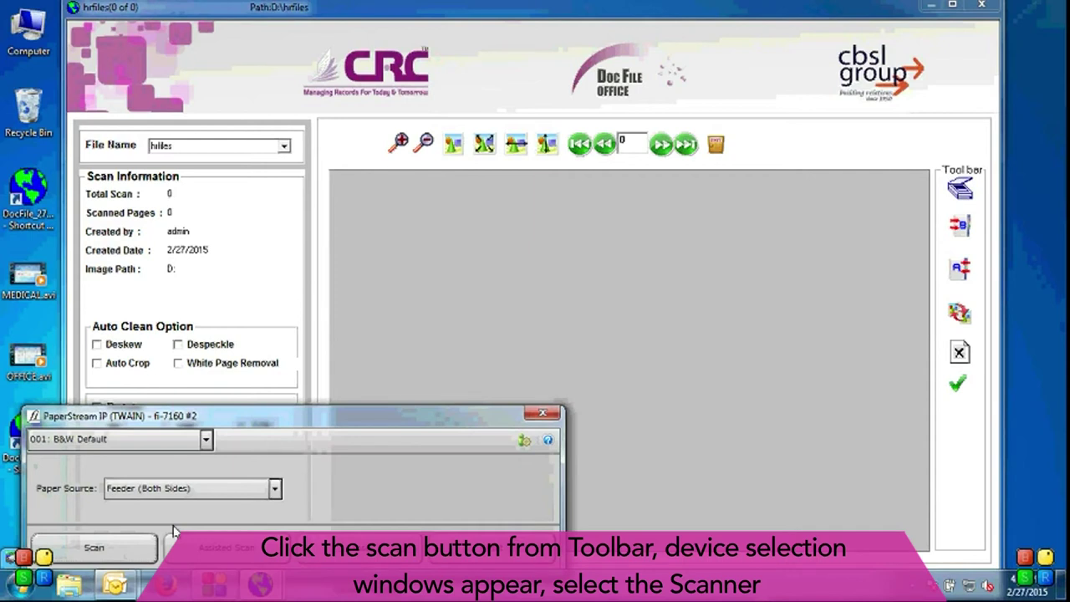
left_click(94, 547)
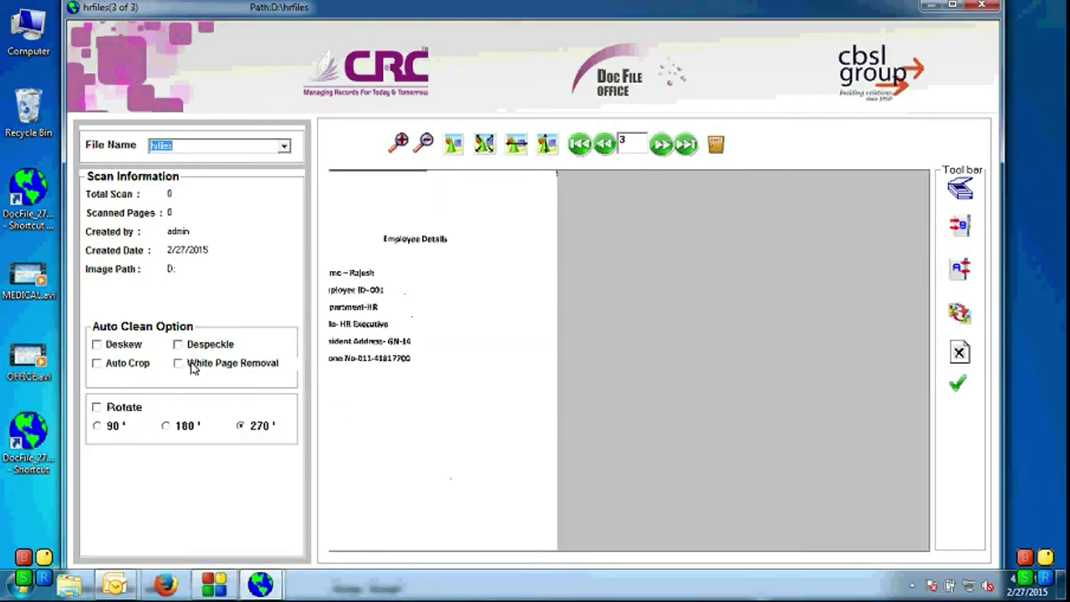
left_click(957, 383)
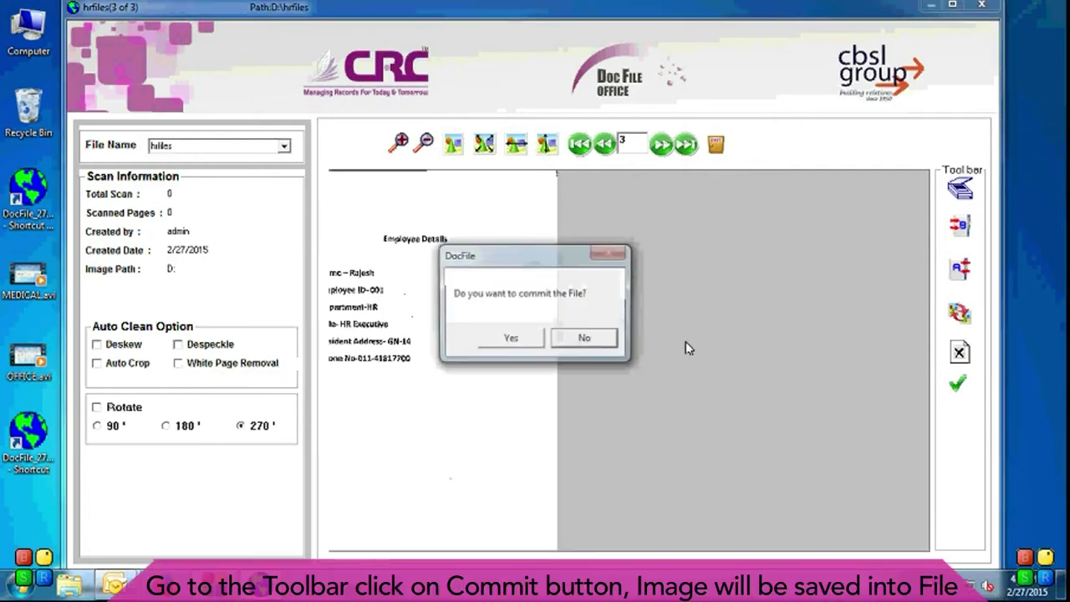
left_click(515, 341)
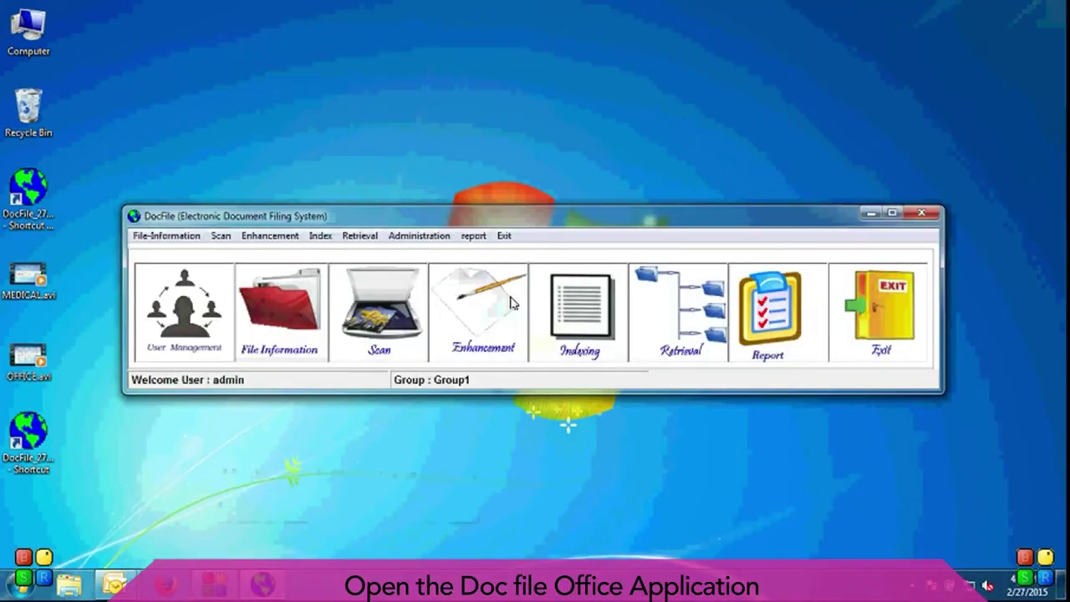
Step: Load hrfiles in the enhancement module, mark quality control complete, and commit the file
left_click(480, 316)
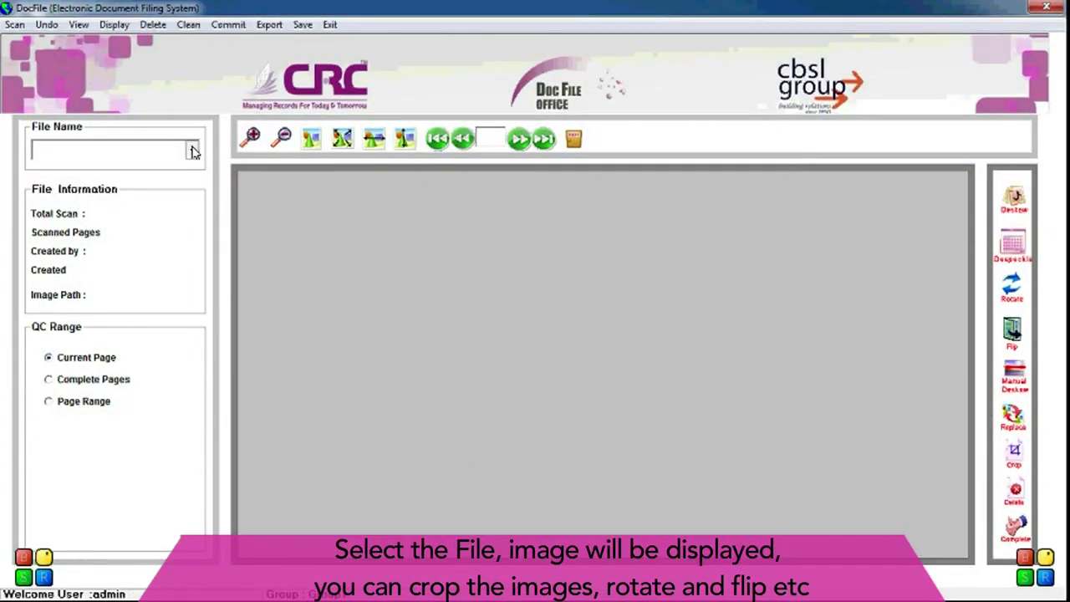
left_click(192, 150)
left_click(50, 166)
left_click(188, 25)
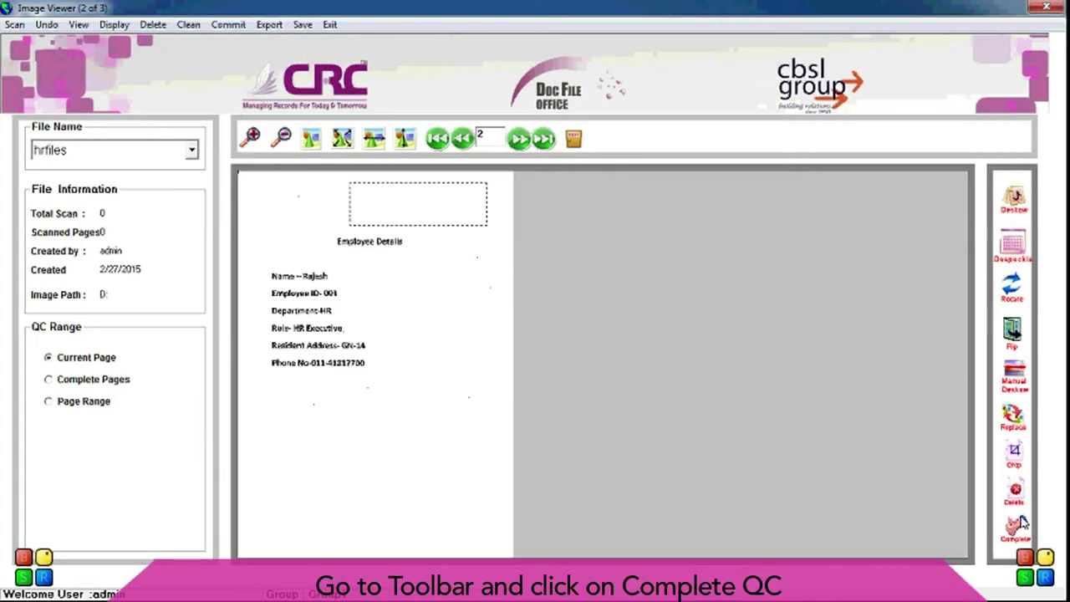
left_click(1015, 529)
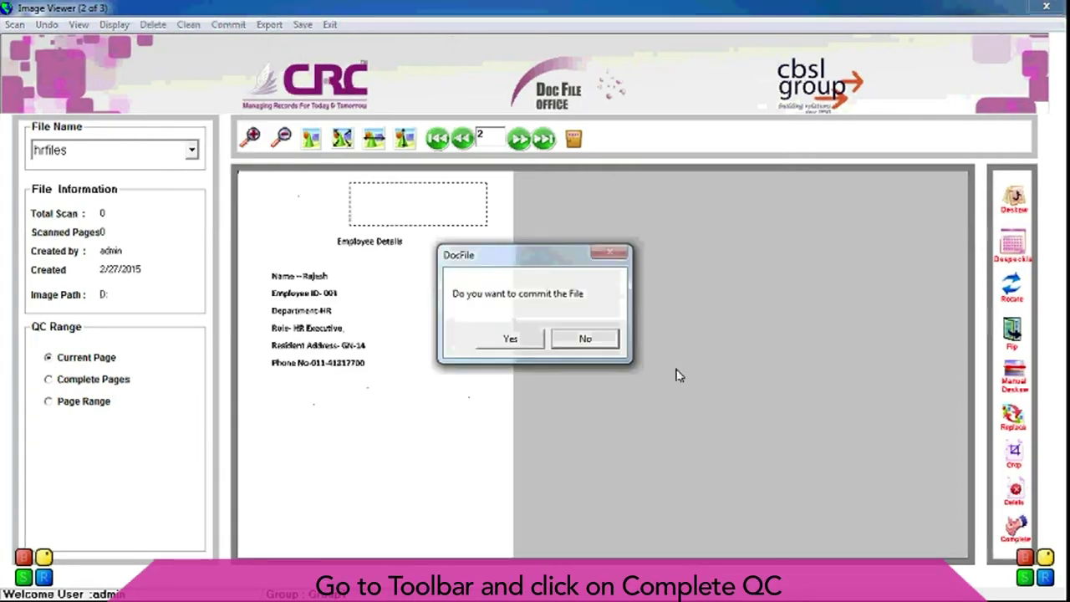
left_click(509, 339)
left_click(556, 344)
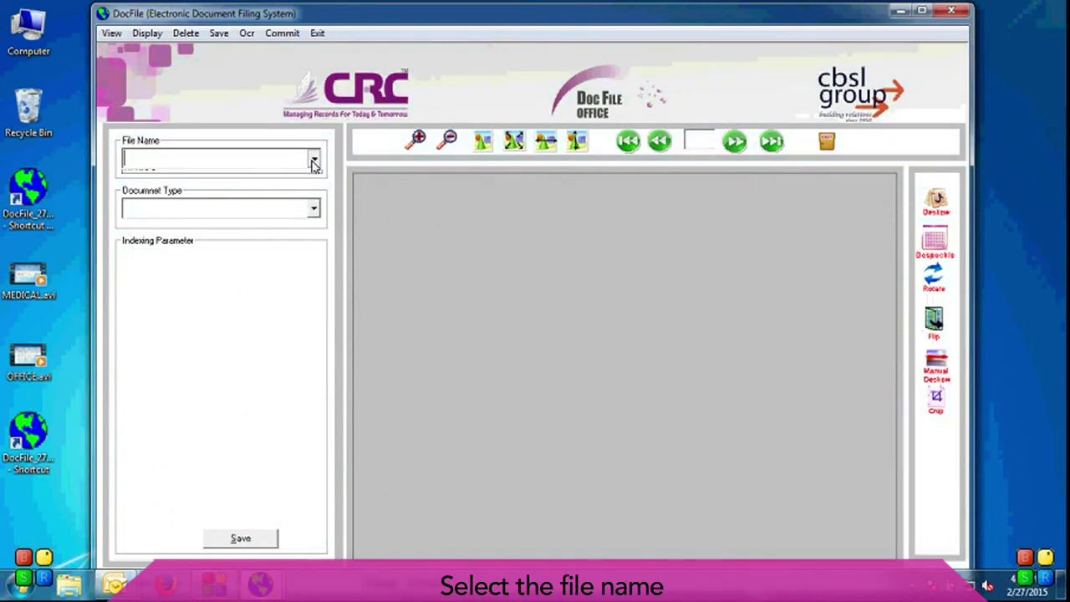
Step: Choose file hrfiles and document type HR for indexing
left_click(313, 160)
left_click(292, 177)
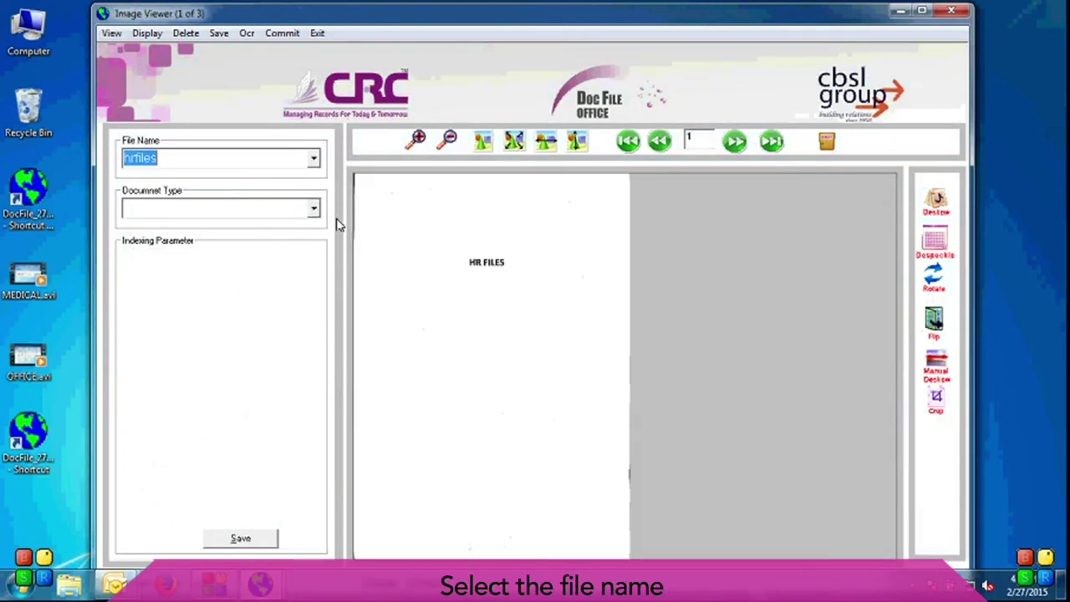
left_click(311, 209)
left_click(311, 229)
Step: Enter the employee's name, code, address and PIN code, then save the index record
left_click(251, 265)
type("AS")
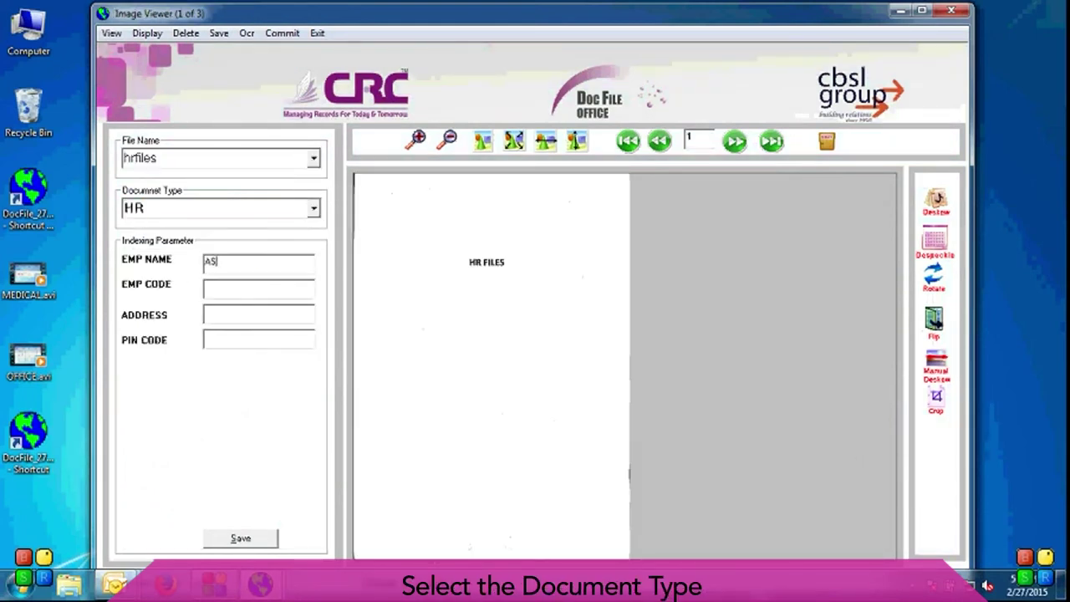
type("HOK")
key("Tab")
type("1054")
key("Tab")
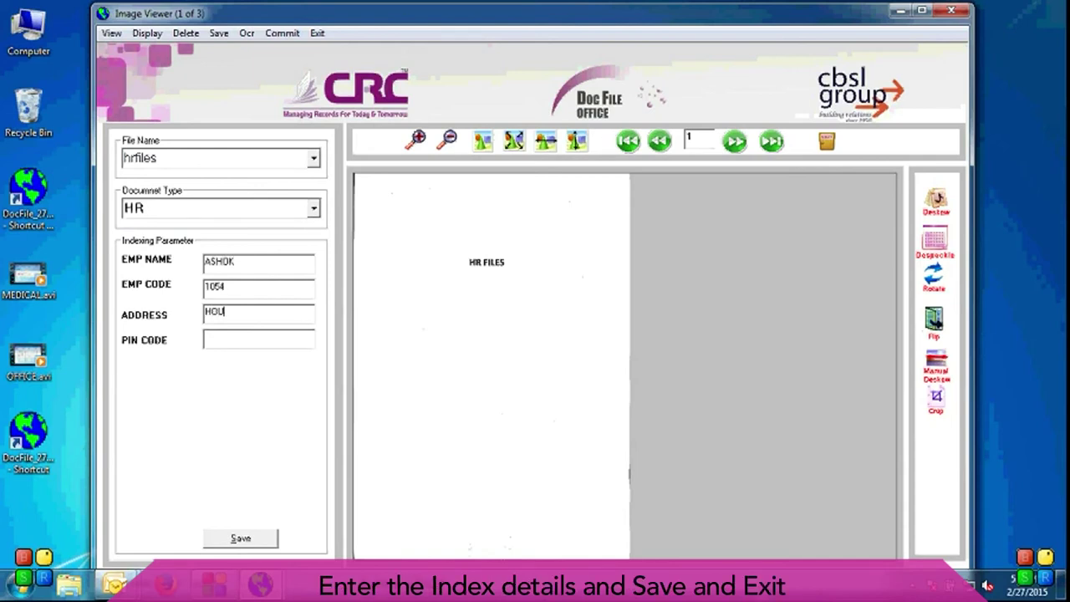
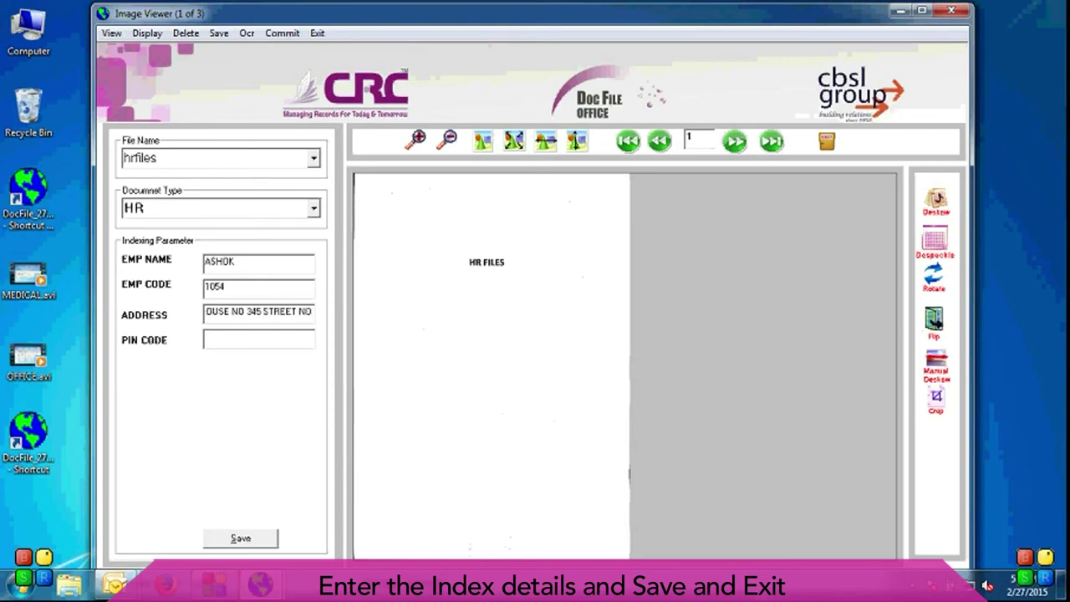
left_click(259, 339)
type("110")
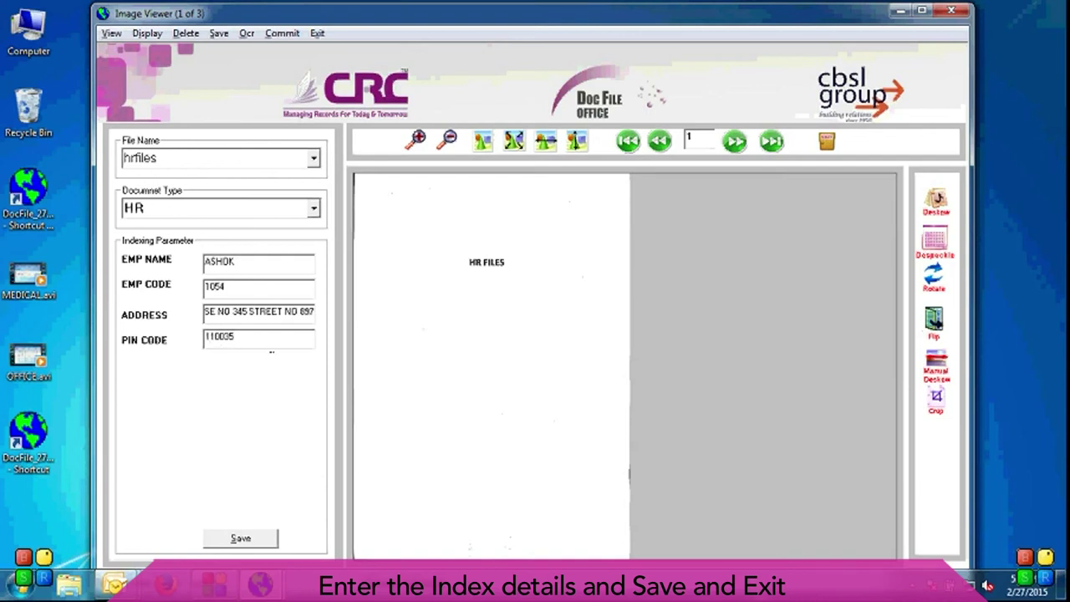
type("035")
key("Return")
key("Return")
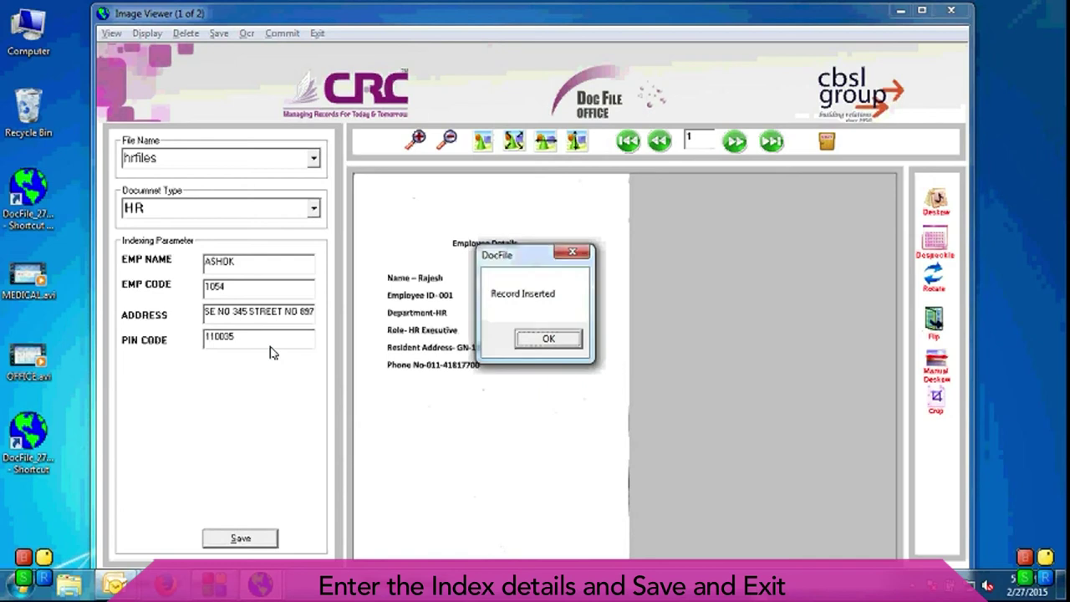
left_click(549, 338)
Step: Set the Retrieval search filters to file hrfiles and document type HR
left_click(826, 141)
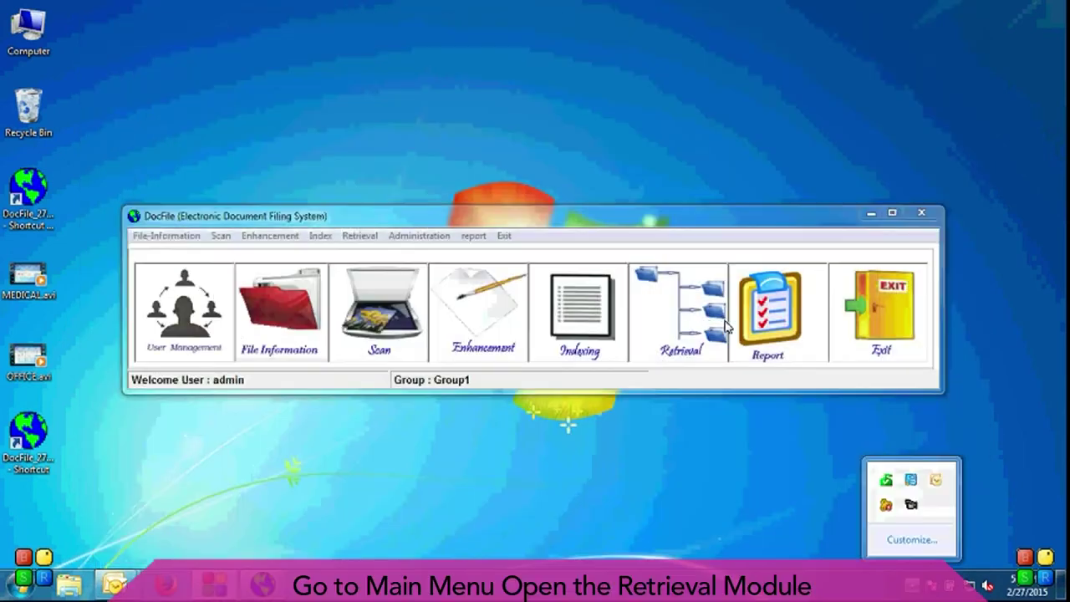
left_click(725, 322)
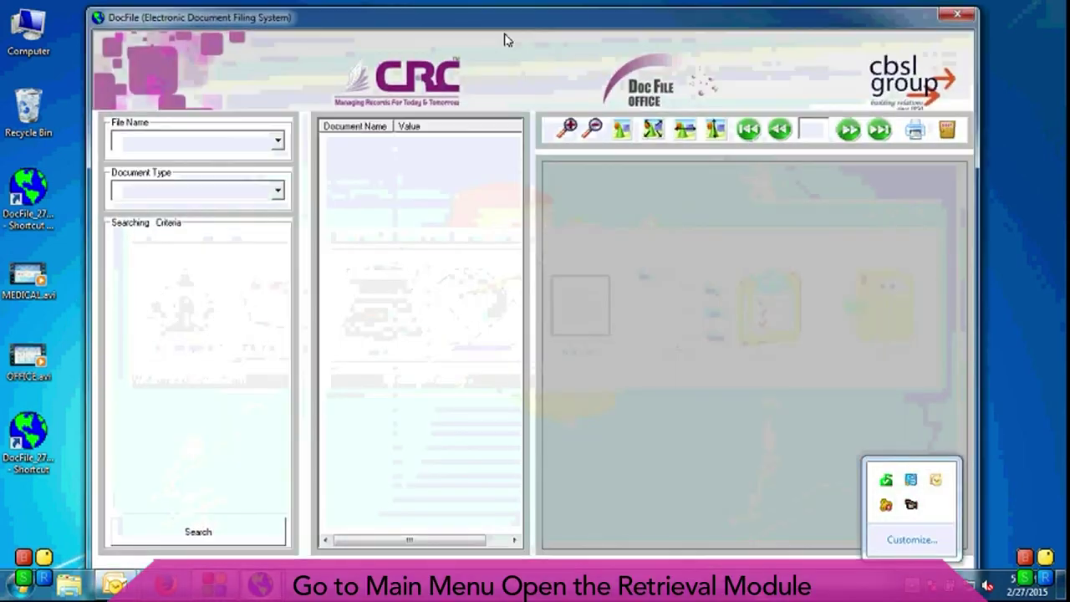
left_click(277, 140)
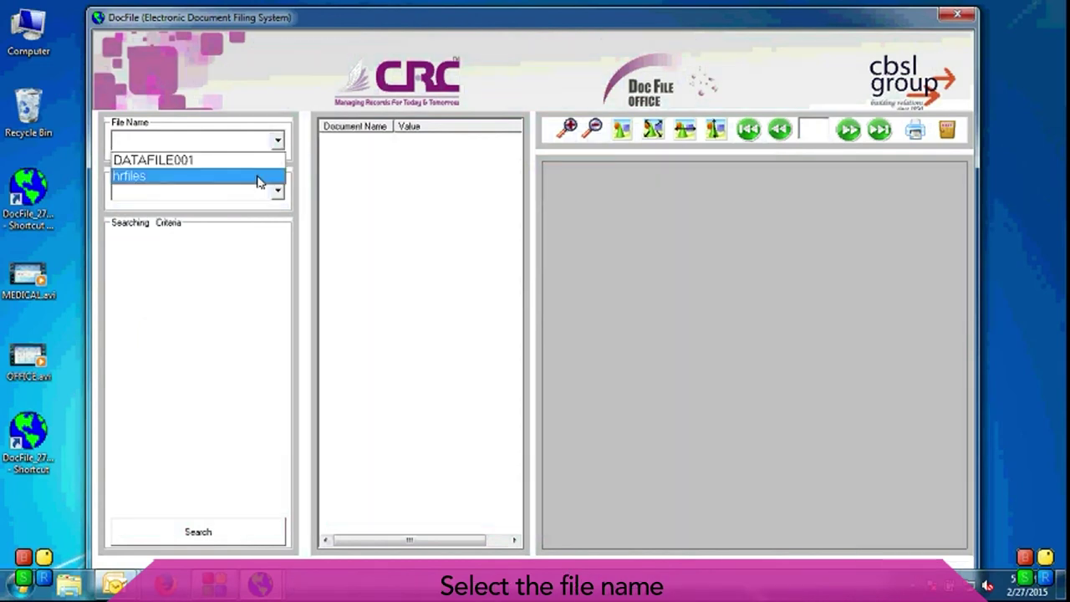
left_click(264, 176)
left_click(277, 191)
left_click(271, 211)
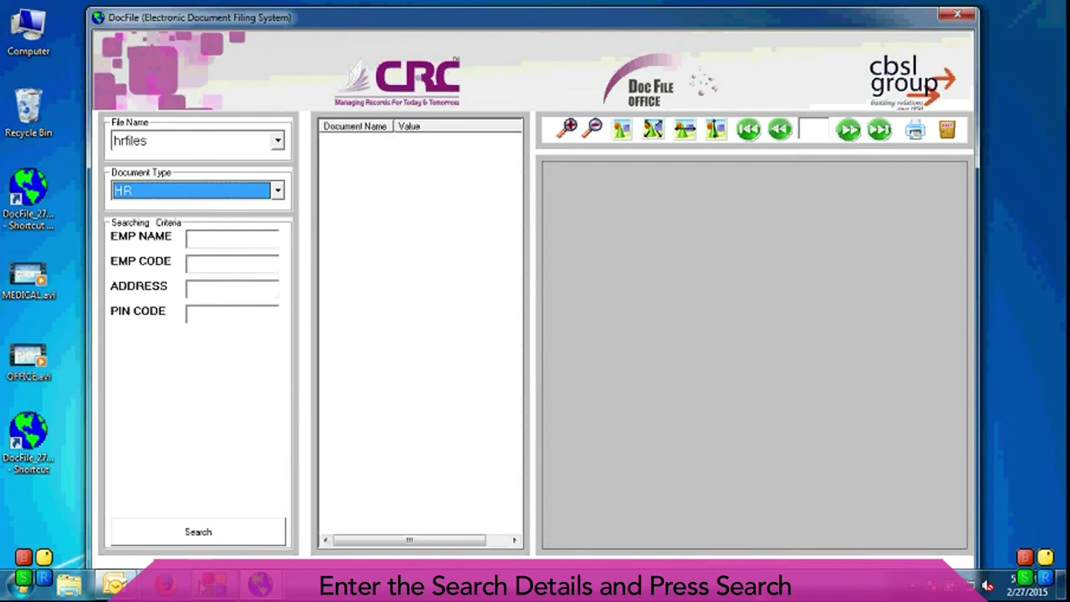
Step: Search and view the two retrieved HR Employee Details documents
left_click(216, 532)
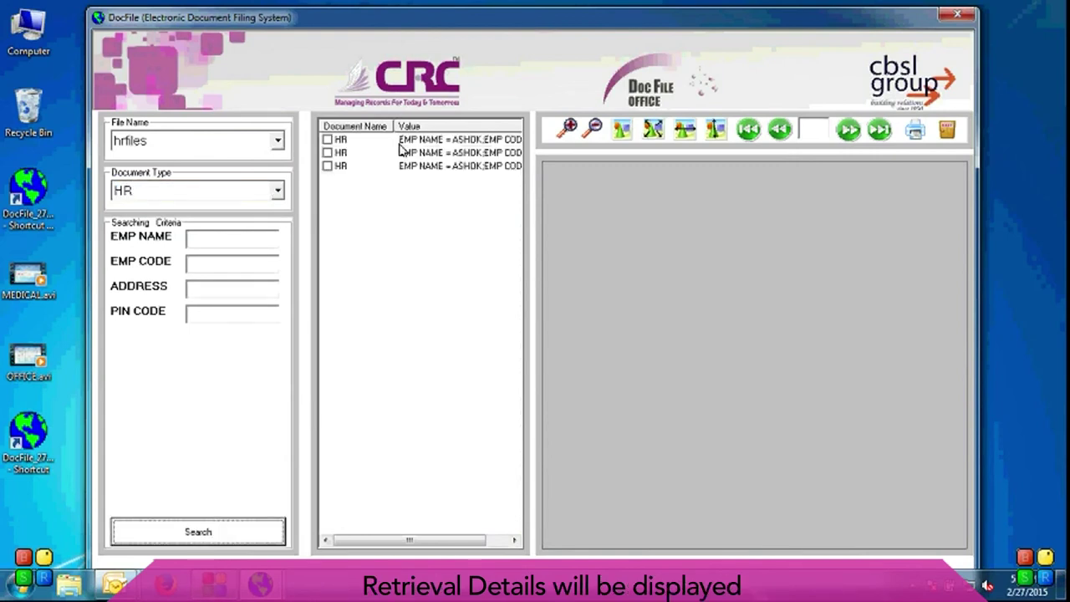
left_click(402, 142)
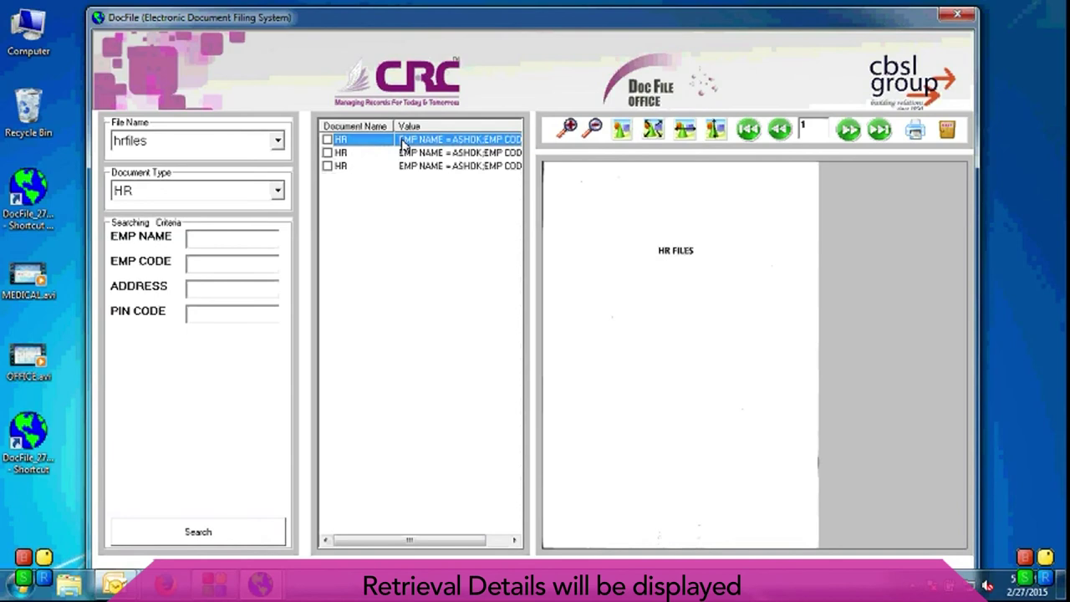
left_click(435, 154)
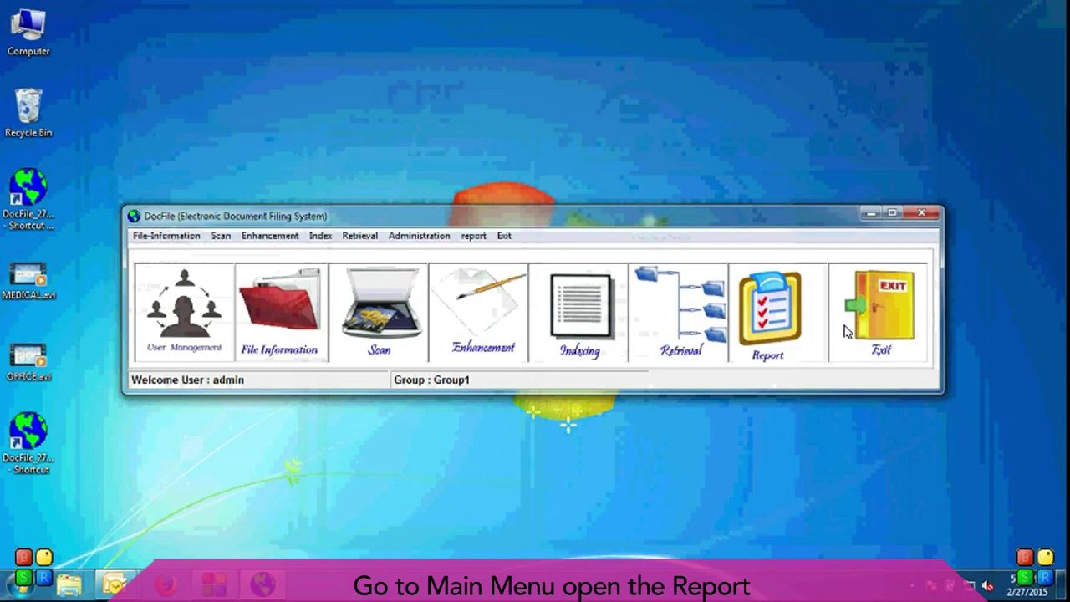
left_click(787, 330)
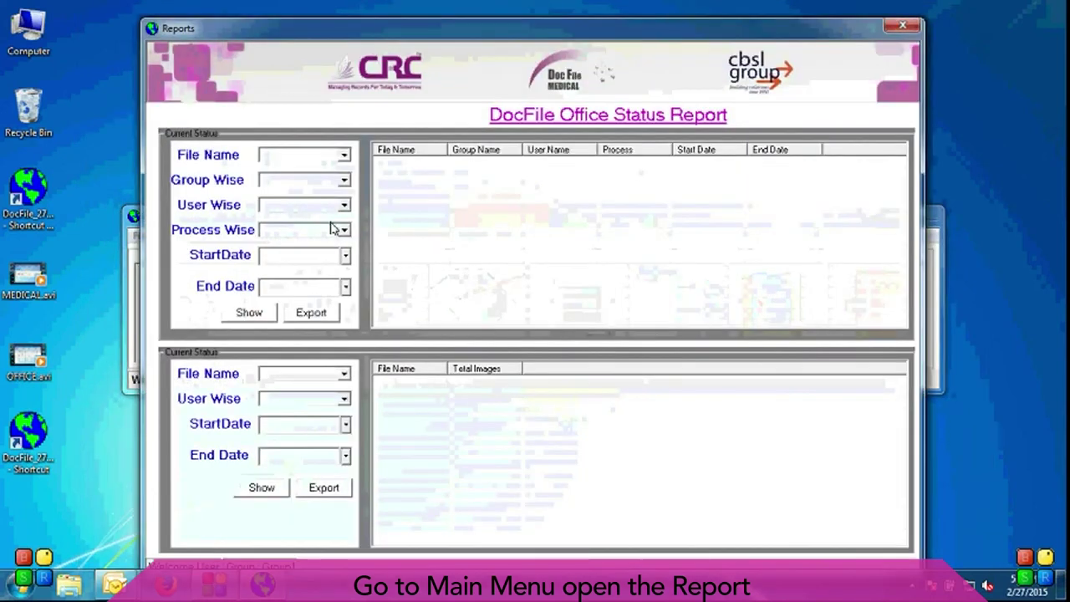
Step: List all file statuses, show DATAFILE001's image count (3 images), then close Reports
left_click(248, 312)
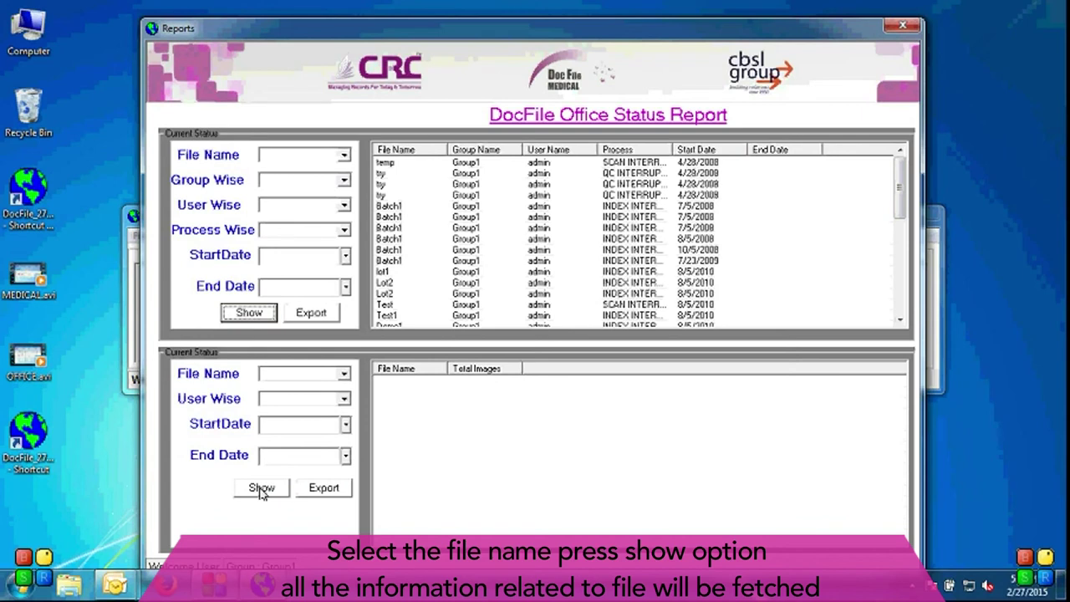
left_click(344, 373)
left_click(333, 386)
left_click(260, 488)
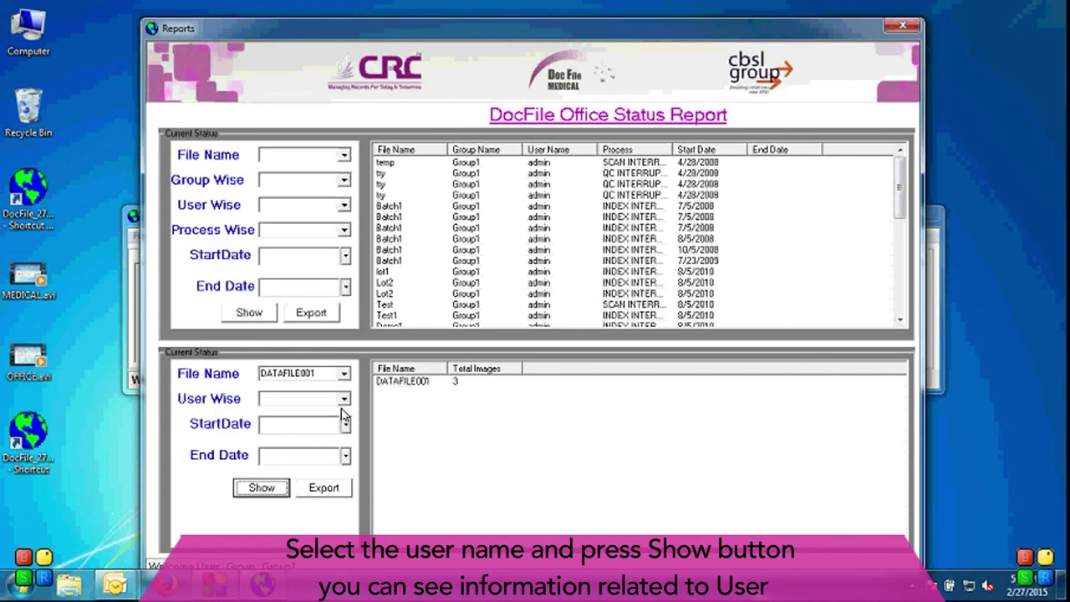
left_click(903, 26)
Step: Exit DocFile Office from its main menu
left_click(899, 306)
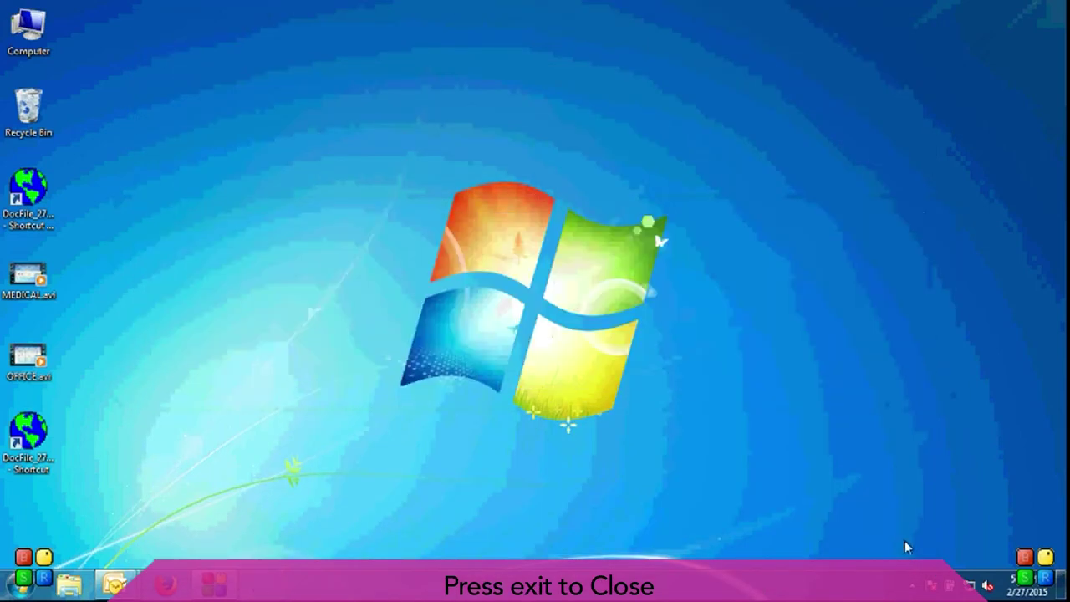